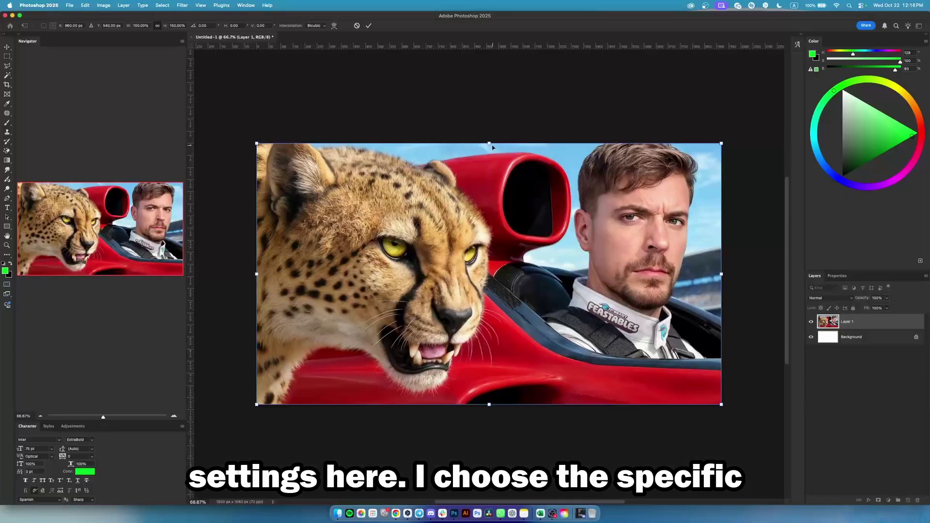
Scroll the view over the cheetah-and-driver race-car image placed on the canvas.
scroll(453, 410, "up", 3)
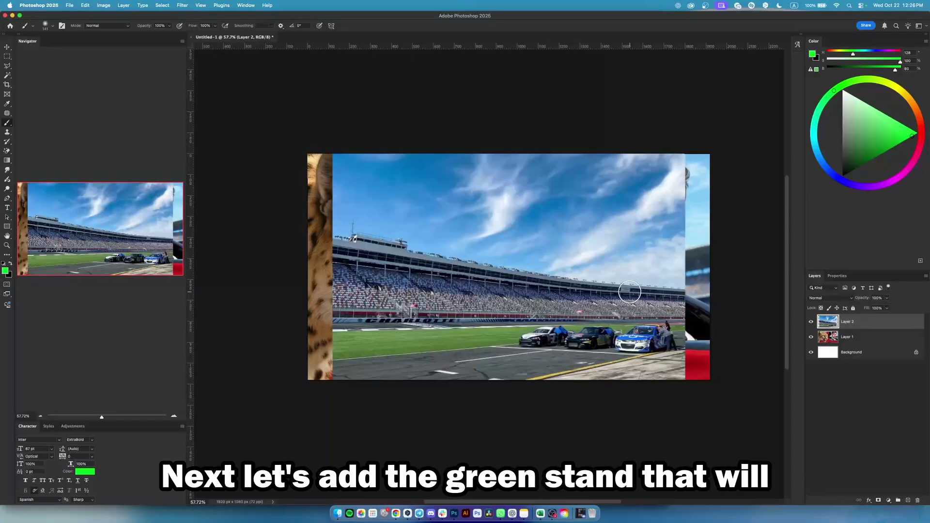
Flip the racetrack photo horizontally and nudge it slightly to the right.
key("ctrl+t")
right_click(608, 298)
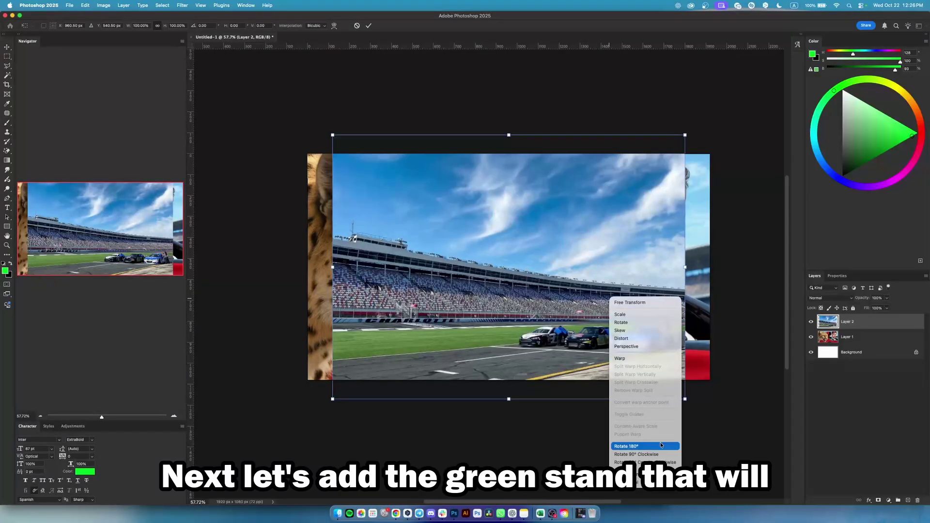
left_click(630, 446)
key("shift+Right")
key("shift+Right")
key("shift+Right")
key("shift+Right")
key("shift+Right")
key("shift+Right")
key("shift+Right")
key("shift+Right")
key("shift+Right")
key("shift+Right")
key("shift+Right")
key("shift+Right")
key("Return")
Hide the cheetah-and-driver layer and select the racetrack's sky with Object Selection.
key("b")
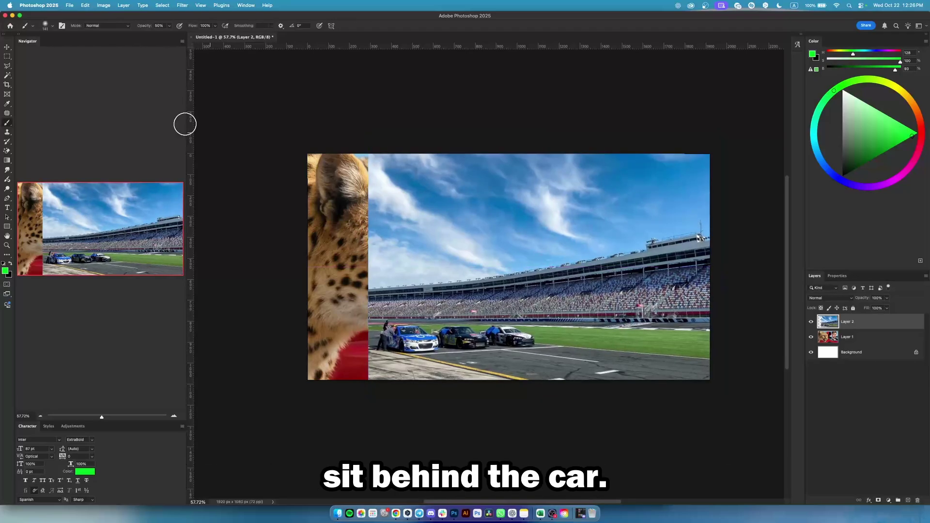
left_click(27, 75)
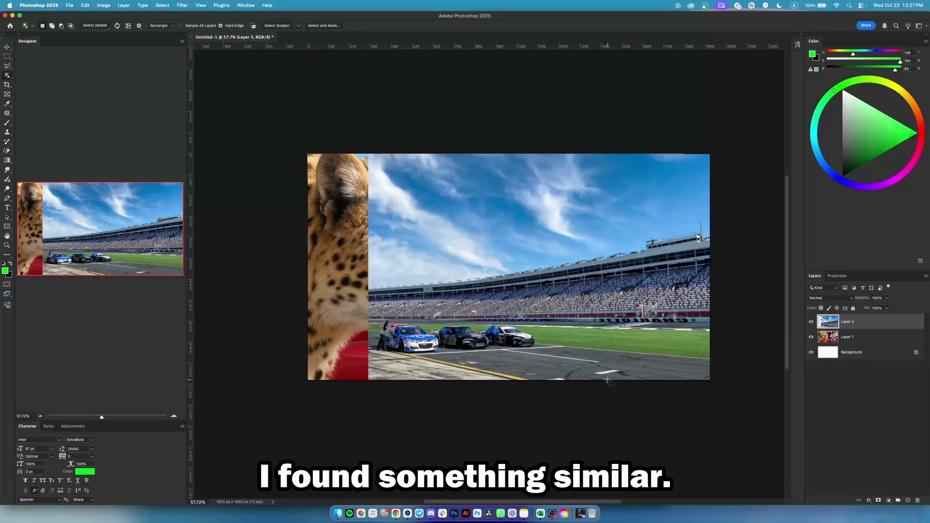
left_click(811, 337)
left_click_drag(355, 407, 711, 239)
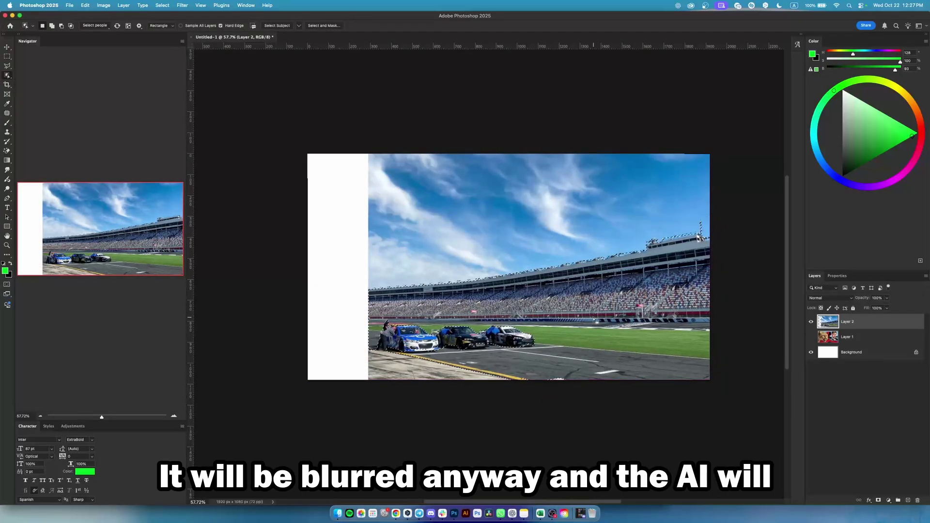
key("ctrl+k")
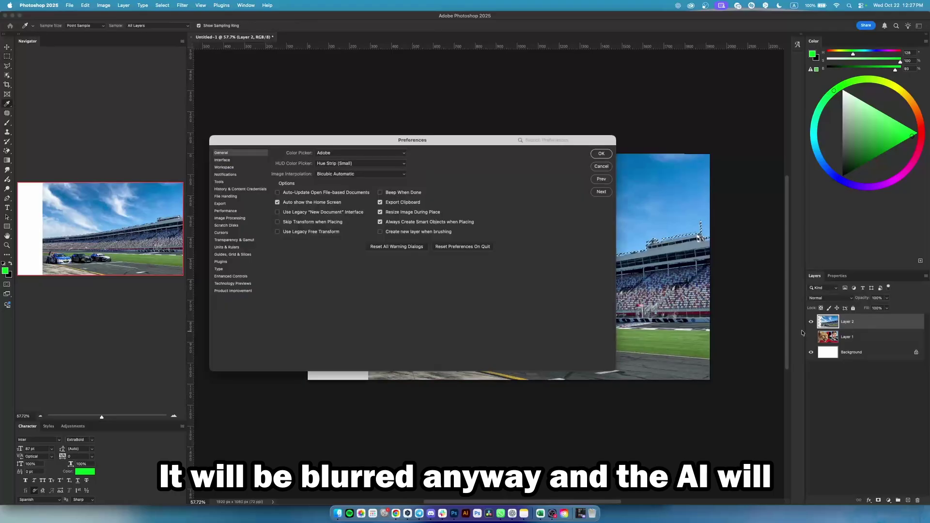
key("Escape")
Copy the stands and track to a new layer, hide the original, and convert it to a Smart Object.
key("ctrl+j")
left_click(811, 337)
right_click(862, 321)
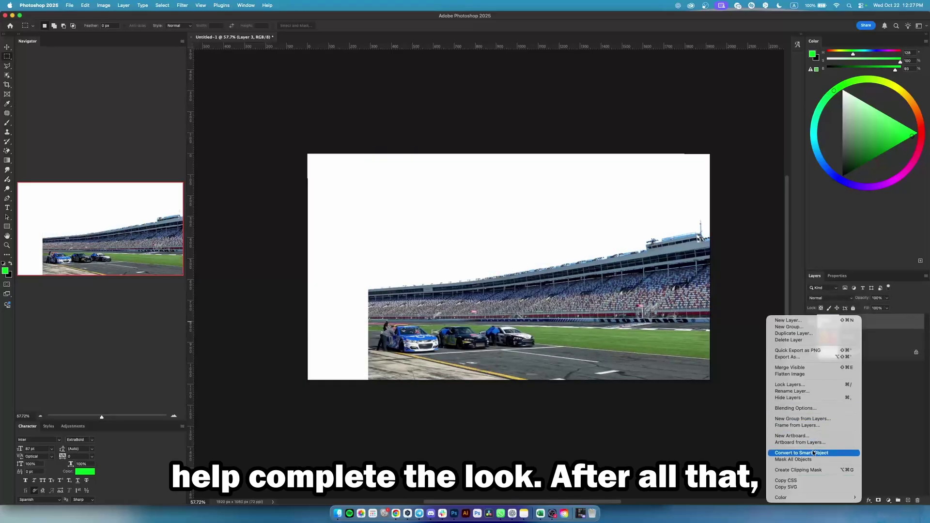
left_click(814, 452)
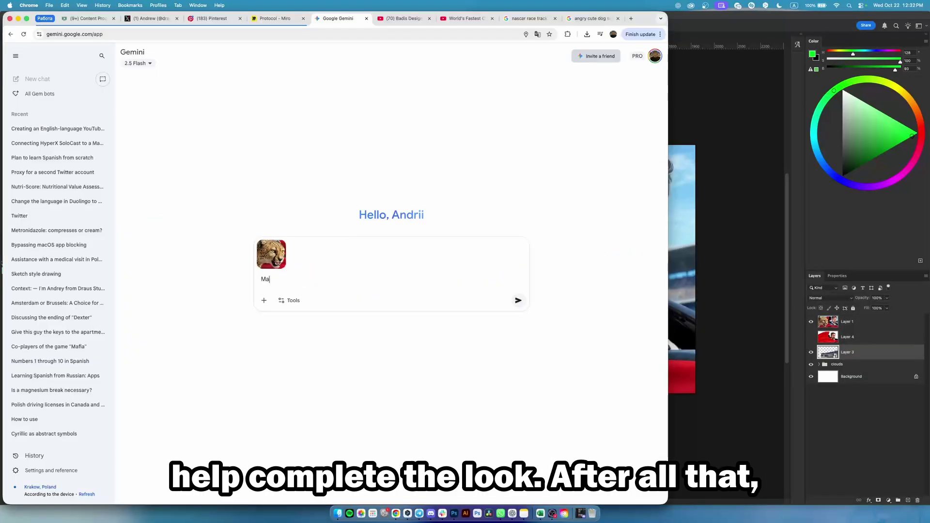
Prompt Gemini for the same frame with an angry chihuahua and download the full-size image.
type("ke the same")
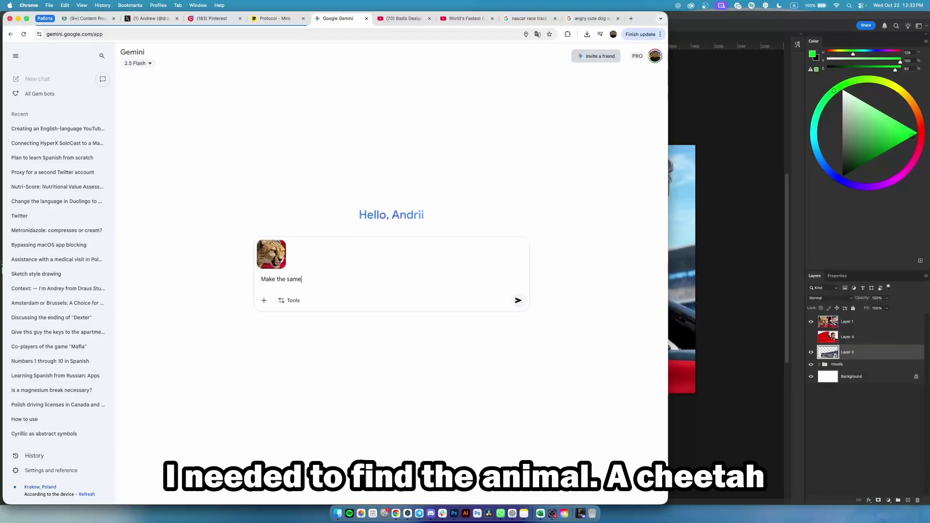
type(" frame but put")
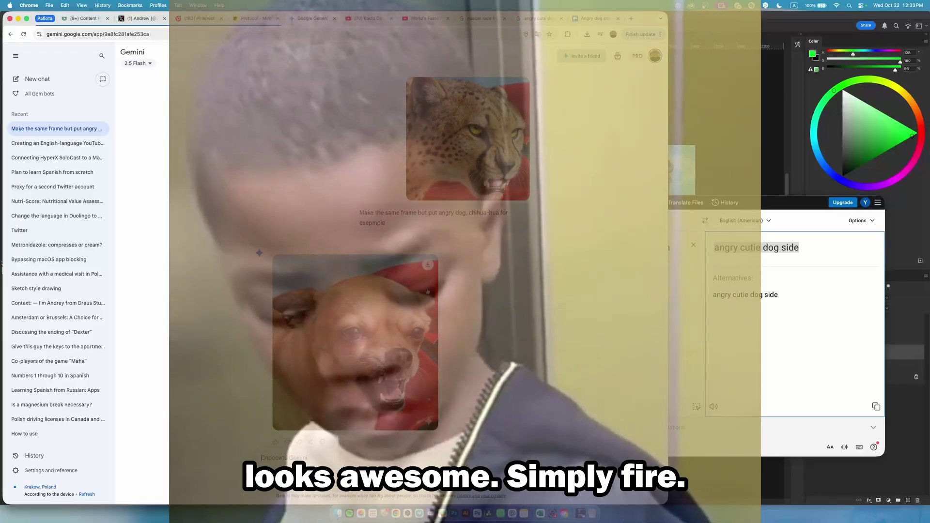
left_click(428, 267)
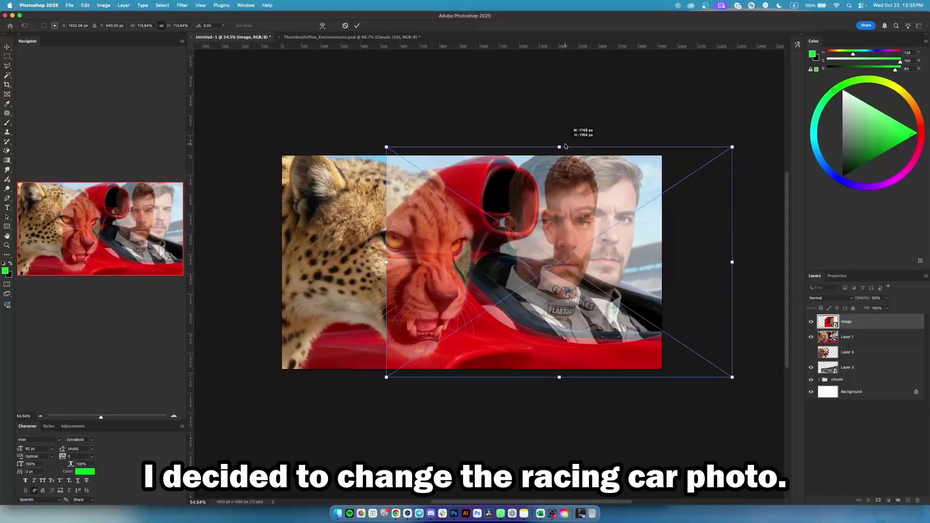
Shift the image right, Generative Fill the empty strip, and lasso along the driver's side.
left_click_drag(565, 146, 654, 217)
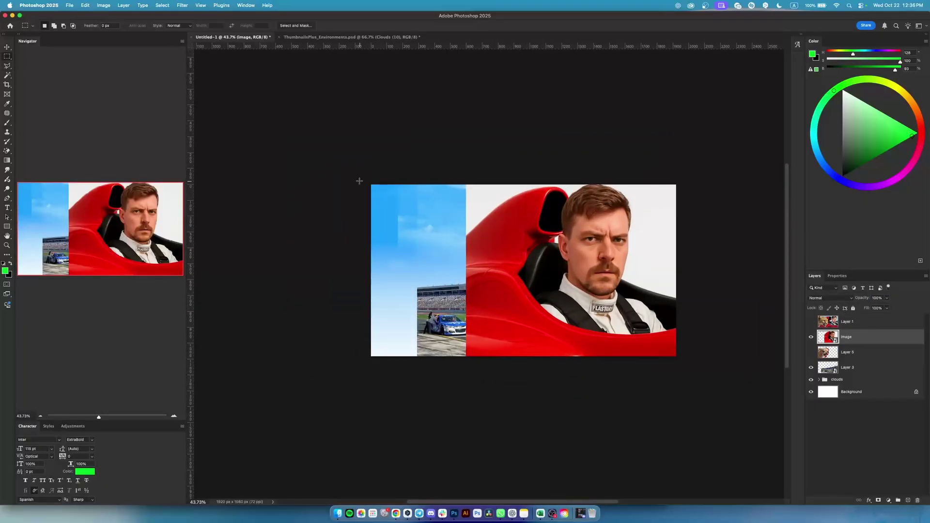
right_click(592, 291)
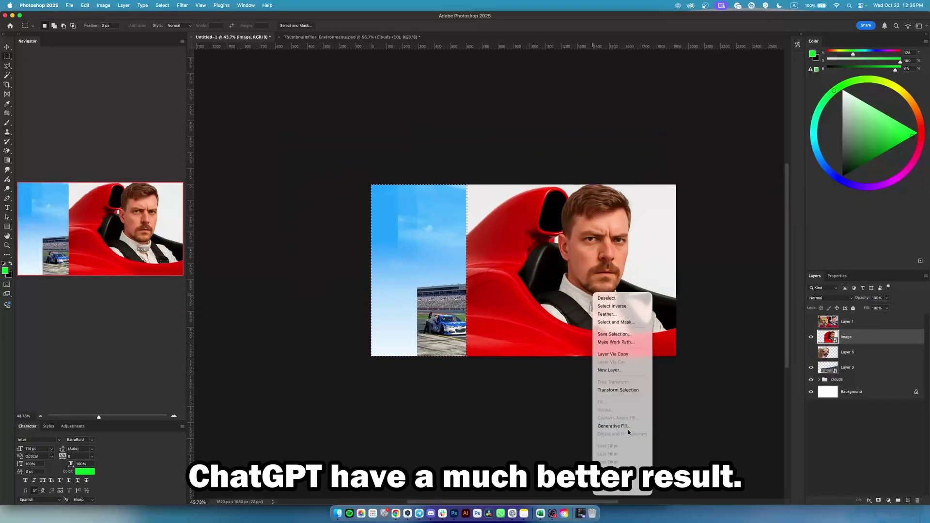
left_click(610, 373)
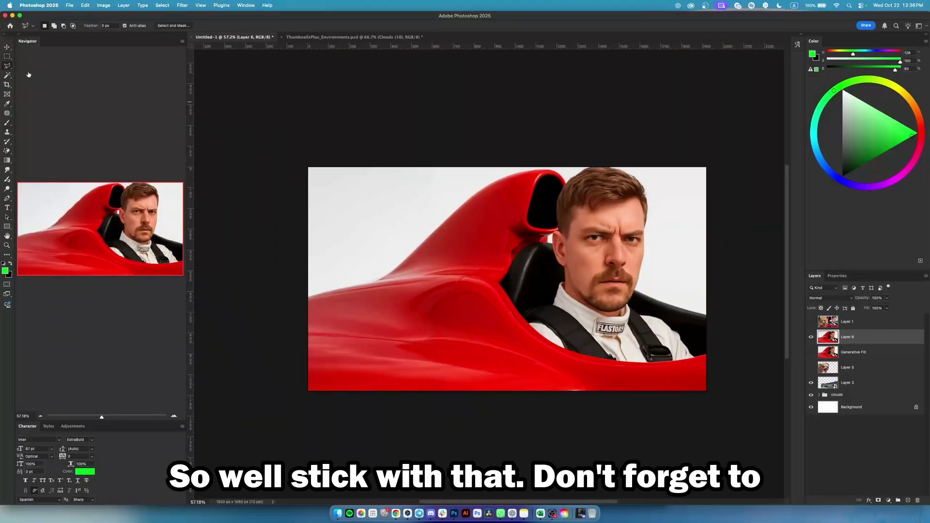
left_click_drag(632, 161, 668, 318)
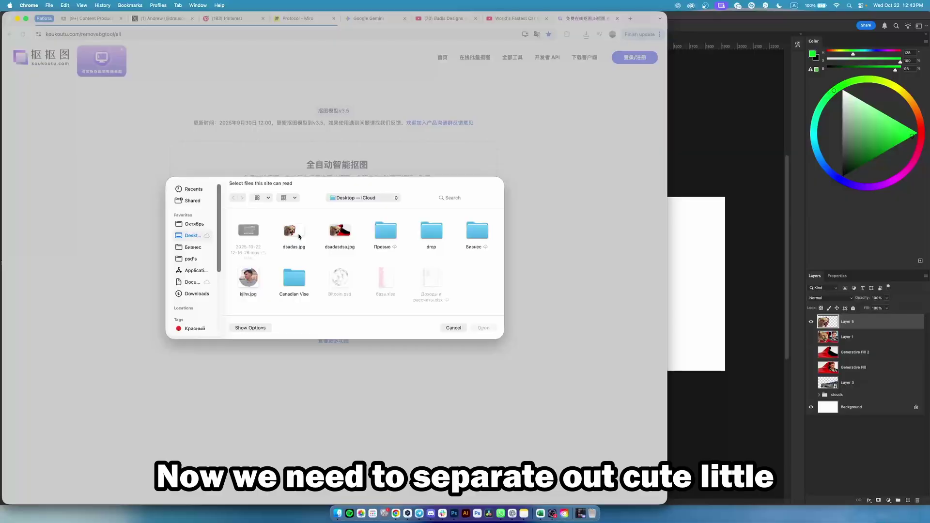
Upload dsadas.jpg to koukoutu.com, remove its background, and download the chihuahua cut-out as PNG.
double_click(299, 236)
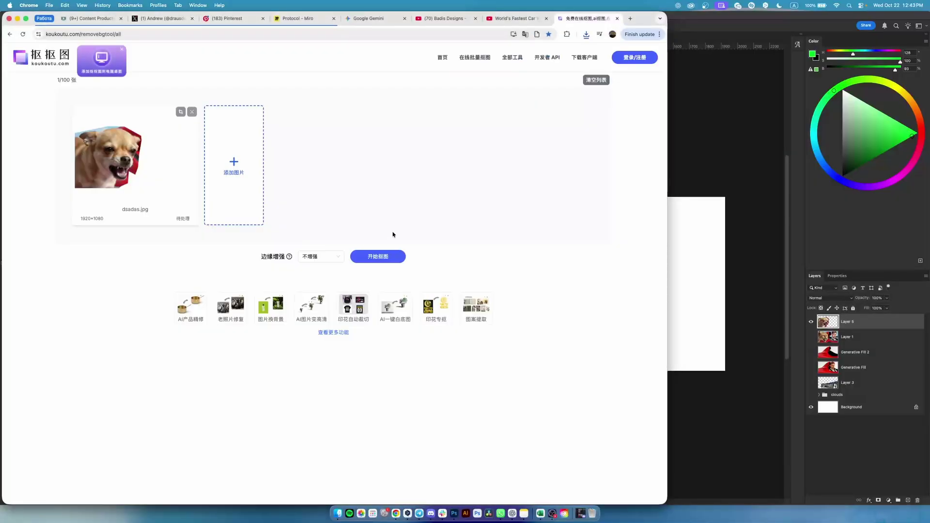
left_click(387, 259)
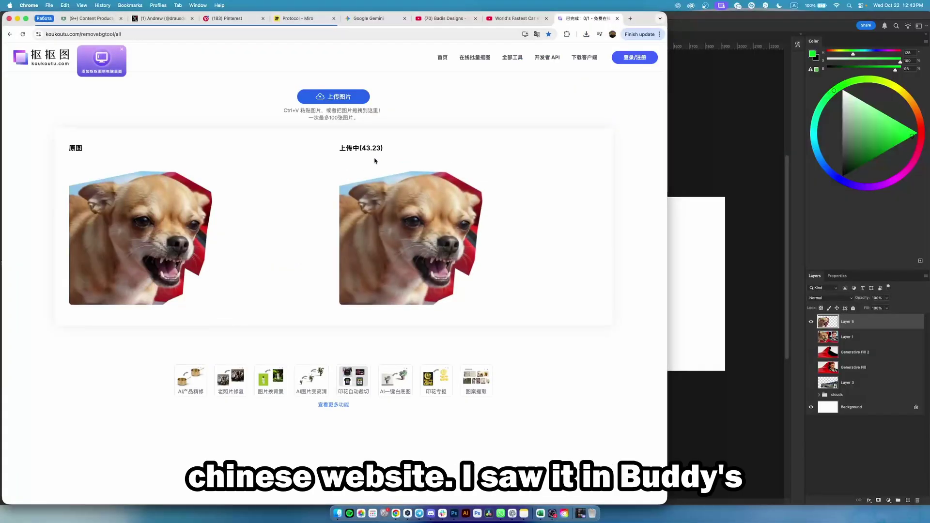
left_click(861, 324)
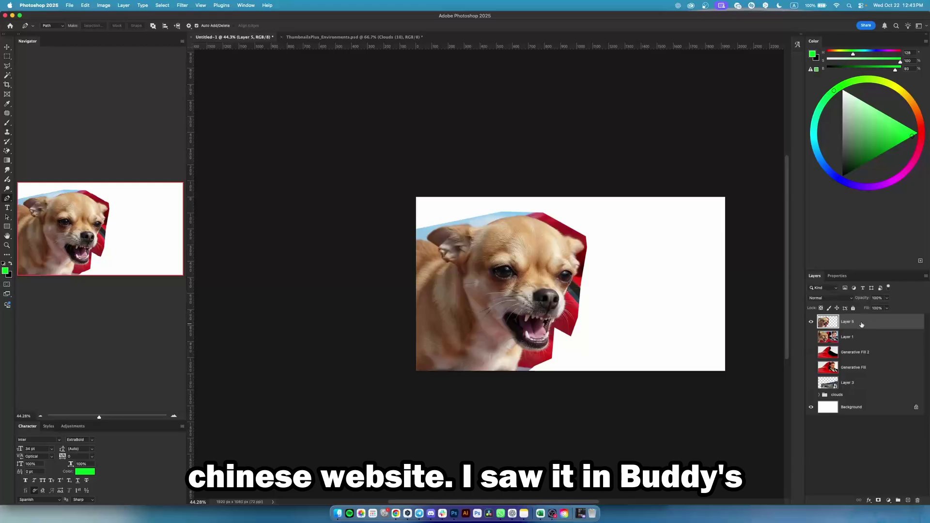
left_click(400, 517)
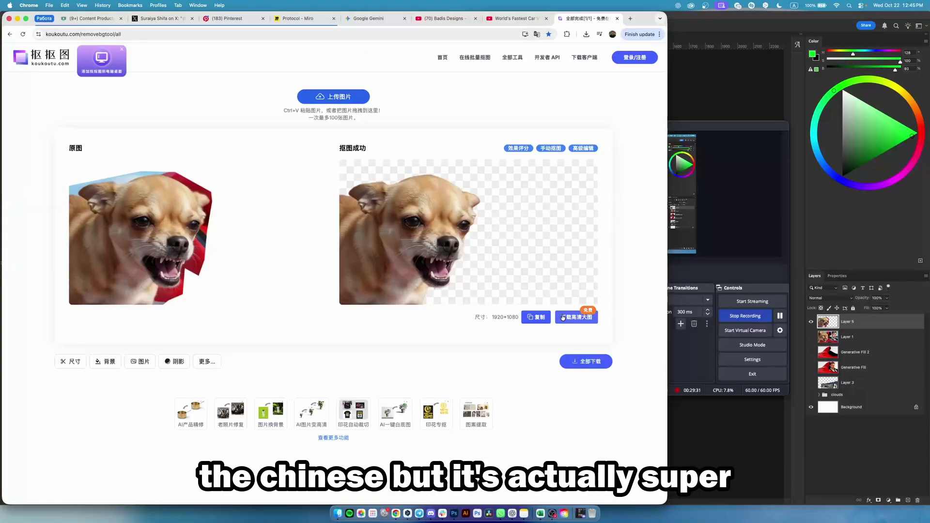
left_click(563, 317)
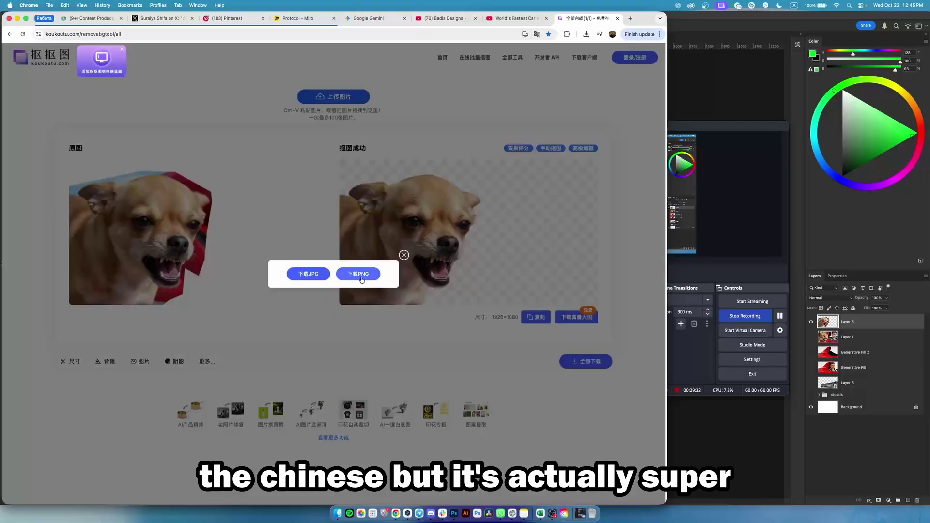
left_click(360, 276)
Place the dsadas.png chihuahua cut-out into the document and hide Layer 5.
left_click_drag(714, 83, 716, 86)
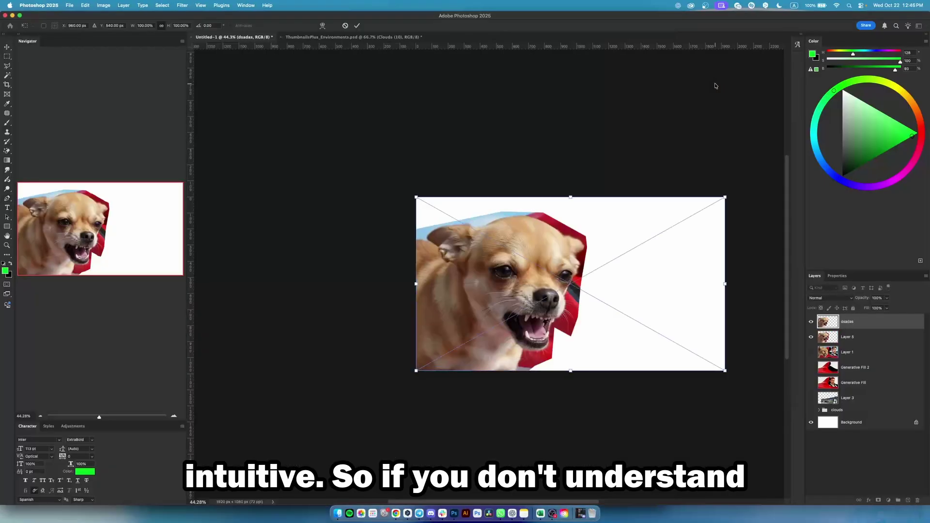
key("Return")
left_click(813, 337)
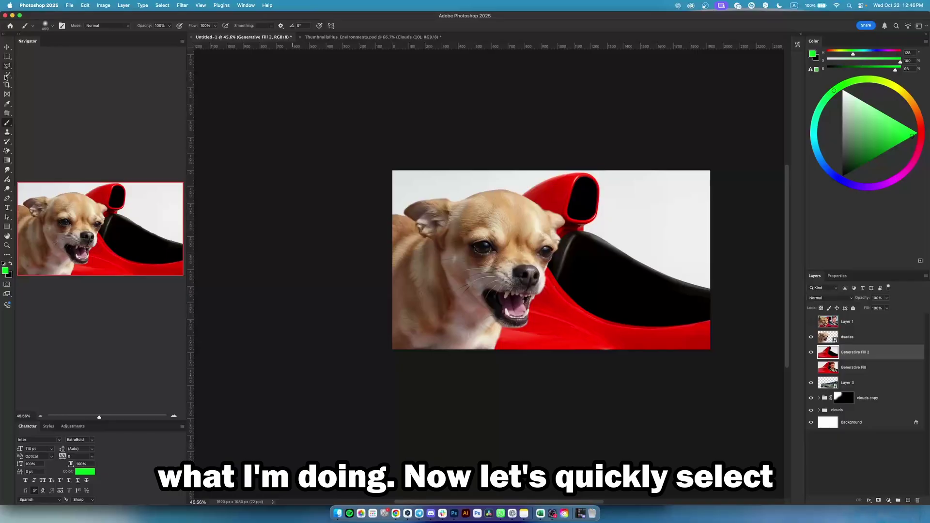
Copy the Magic Wand car selection to a new layer and compare chihuahua and cheetah versions.
left_click(6, 77)
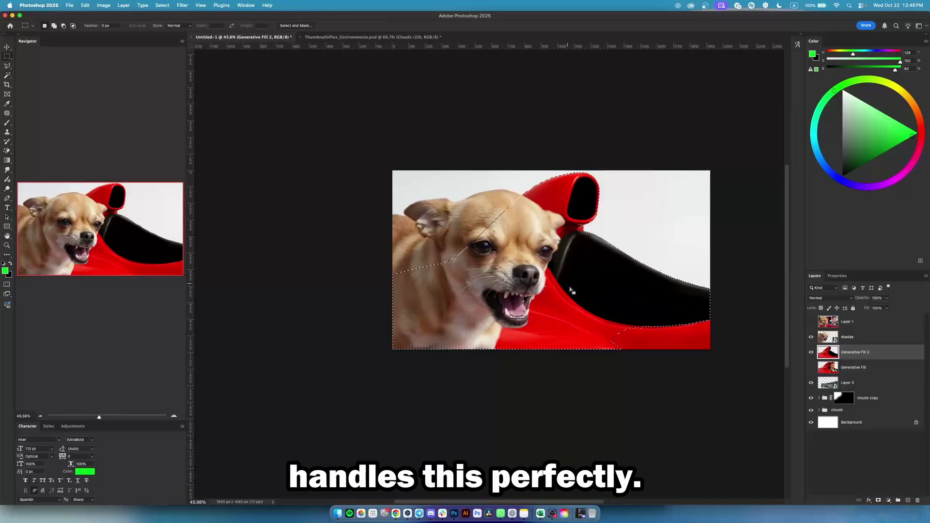
key("ctrl+j")
left_click(811, 367)
left_click(811, 321)
left_click(811, 321)
left_click(811, 322)
left_click(811, 322)
scroll(634, 278, "up", 3)
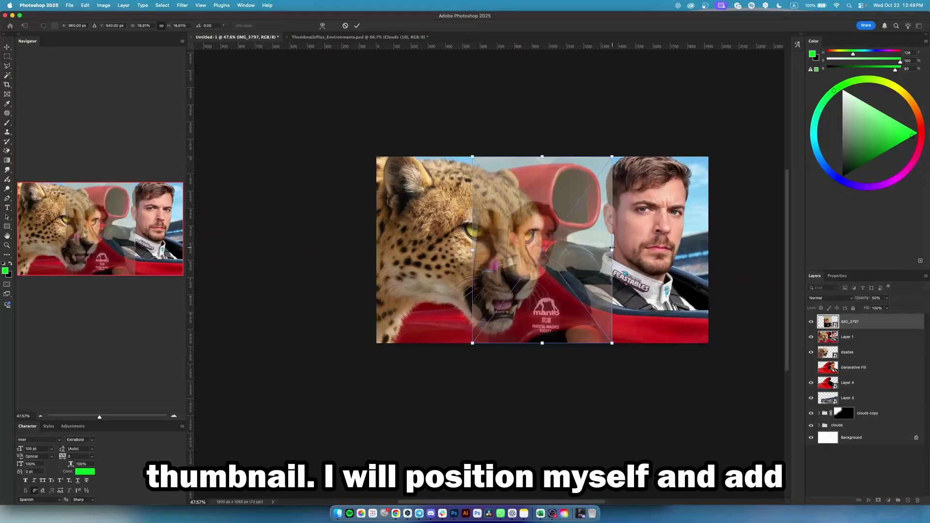
Enlarge and move the creator's photo into the car seat, then pin the suit collar with Puppet Warp.
left_click_drag(612, 248, 656, 243)
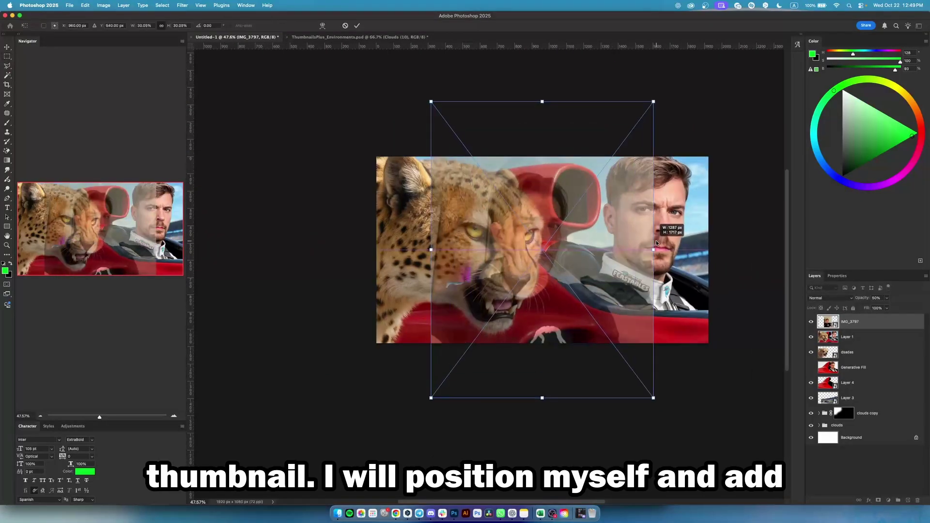
left_click_drag(592, 257, 692, 244)
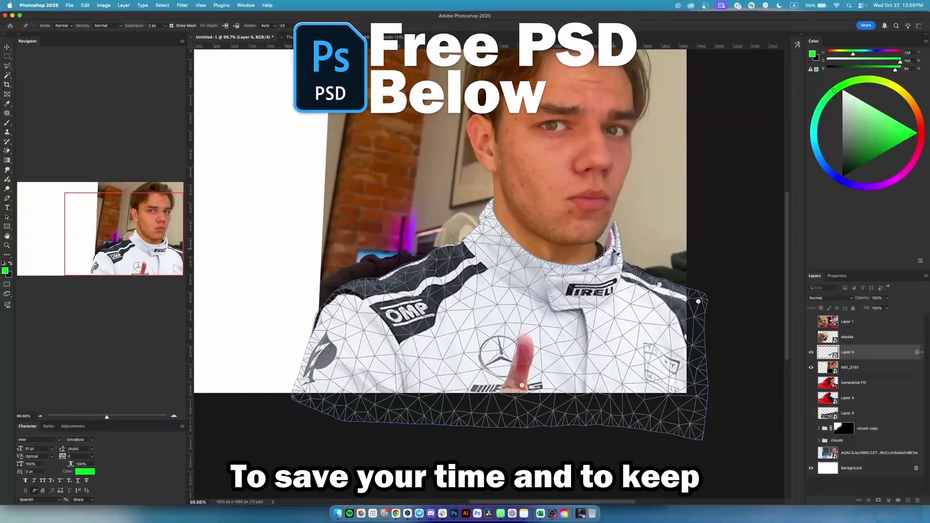
scroll(615, 251, "up", 5)
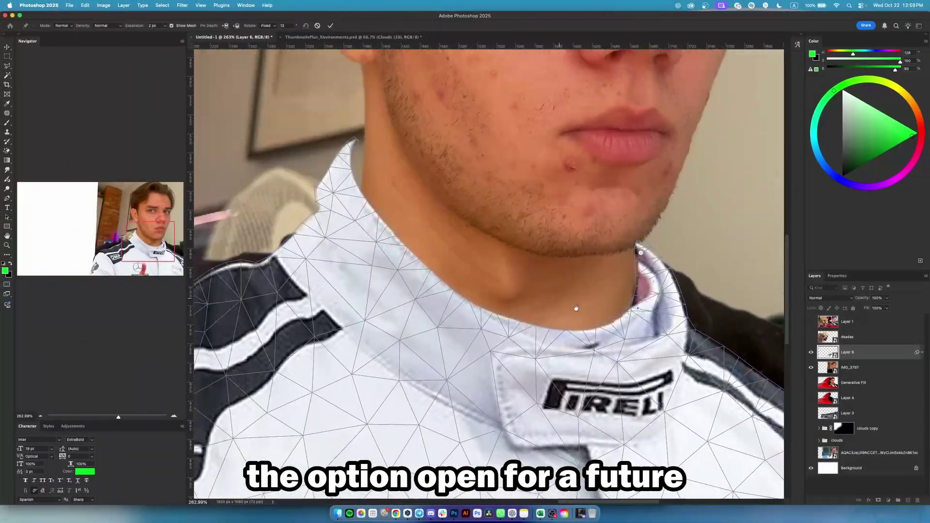
left_click(497, 204)
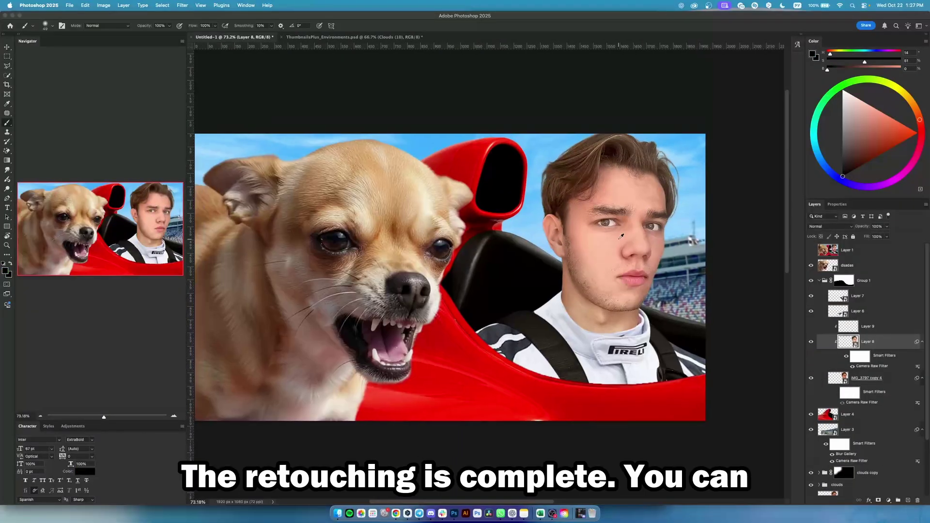
scroll(621, 236, "up", 5)
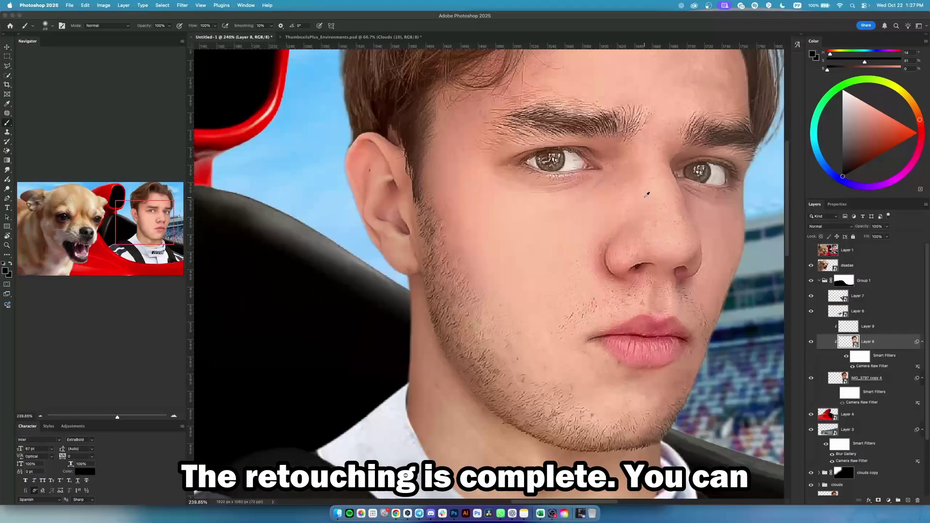
scroll(622, 256, "down", 4)
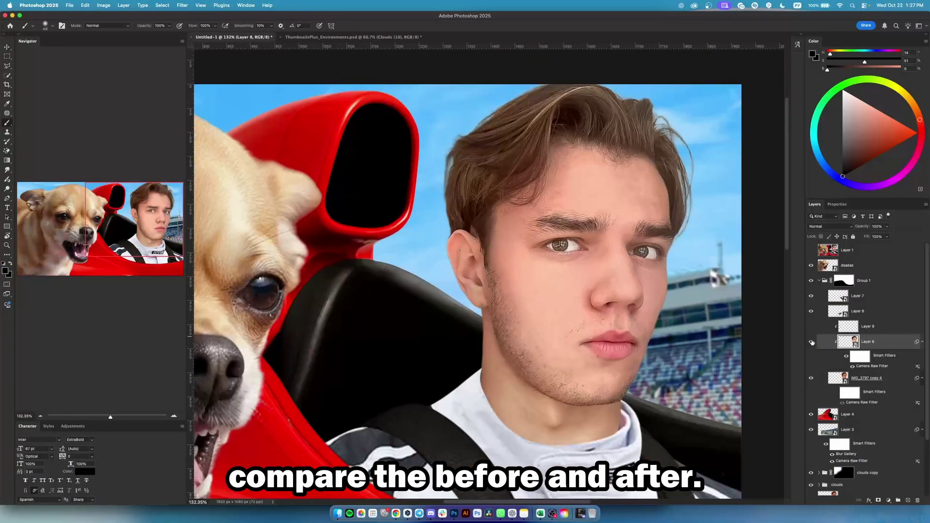
Compare the skin retouch on Layer 8, set the shadow layer to 45% opacity, and brush mode Normal.
left_click(811, 342)
left_click(811, 342)
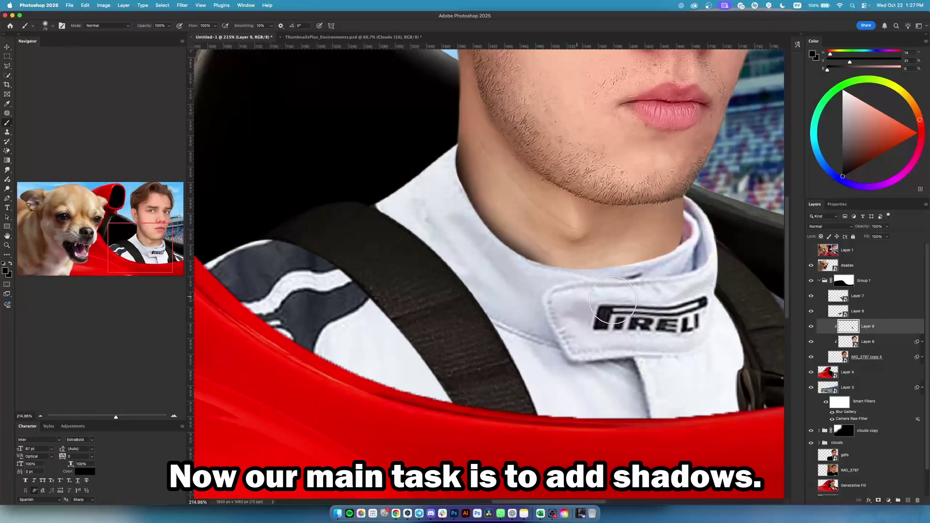
left_click(878, 226)
type("45")
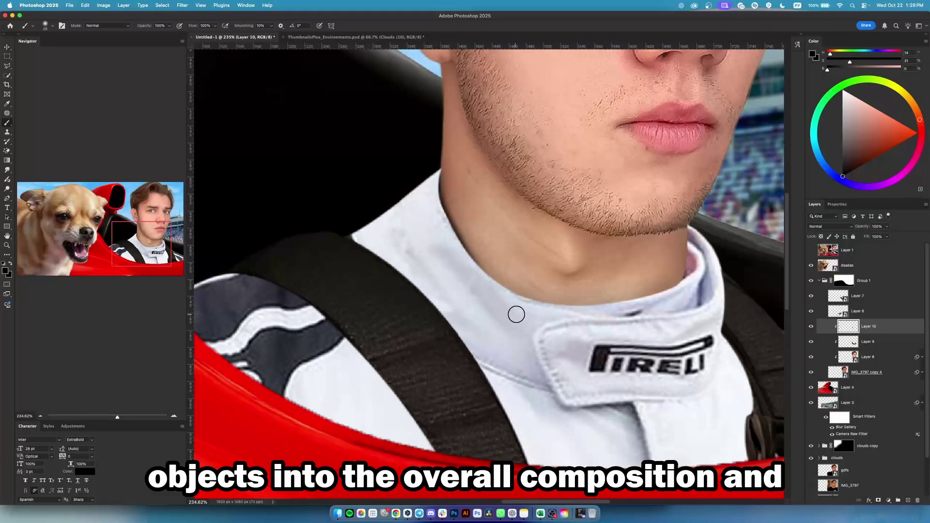
key("shift+alt+n")
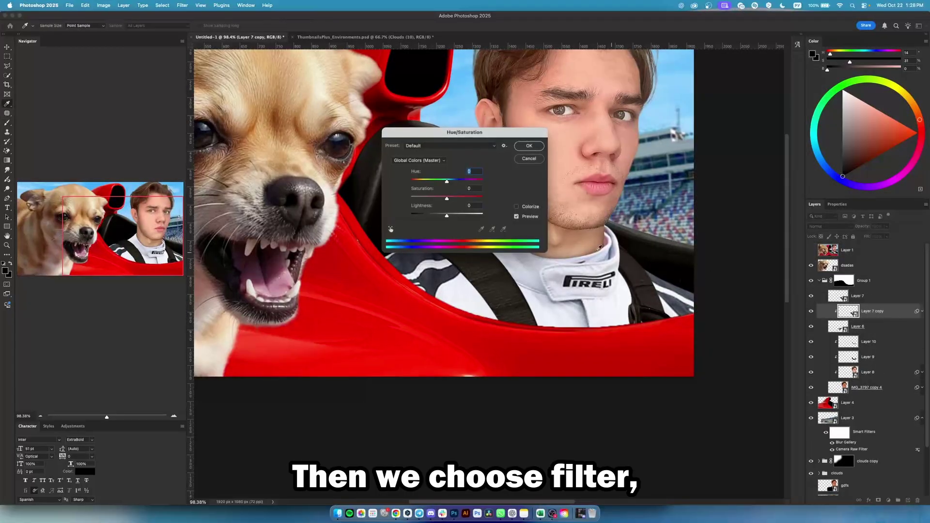
Soften the Layer 7 copy shadow with Gaussian Blur and lower its position.
left_click(182, 6)
mouse_move(198, 151)
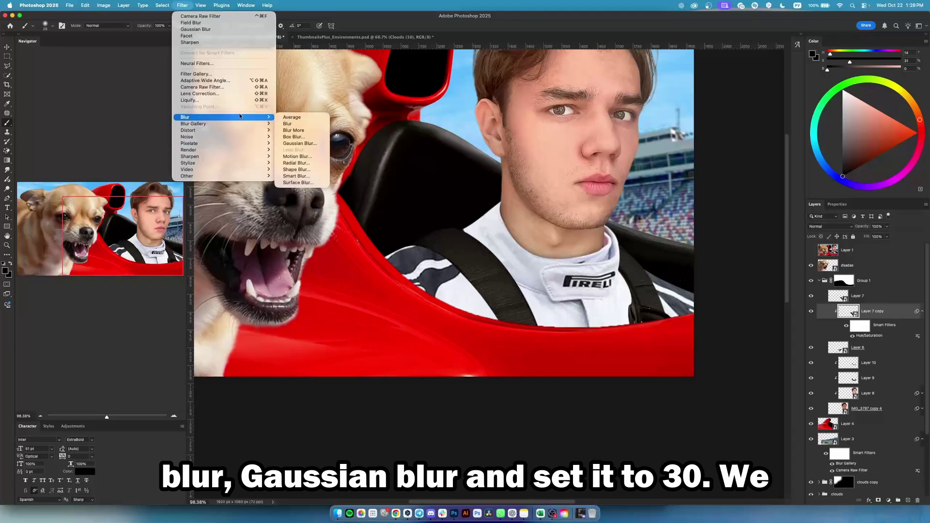
left_click(291, 144)
scroll(625, 289, "up", 2)
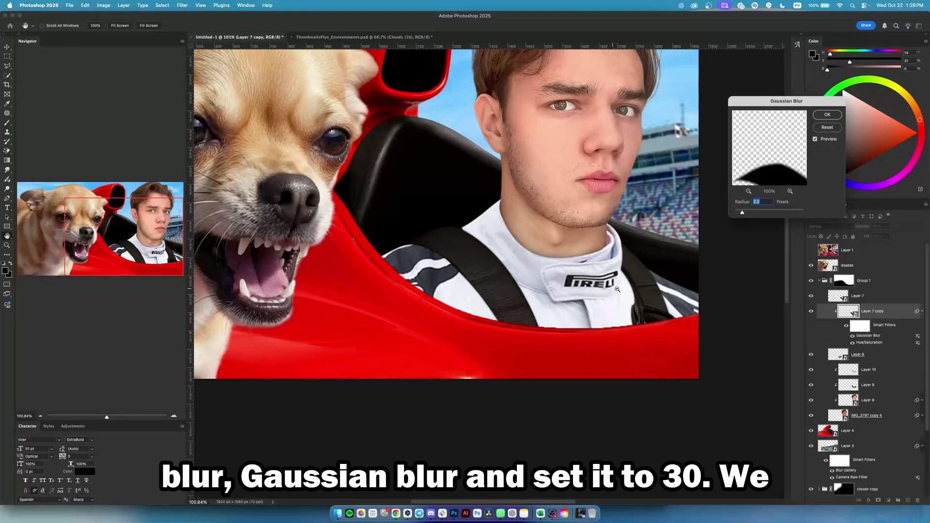
type("3")
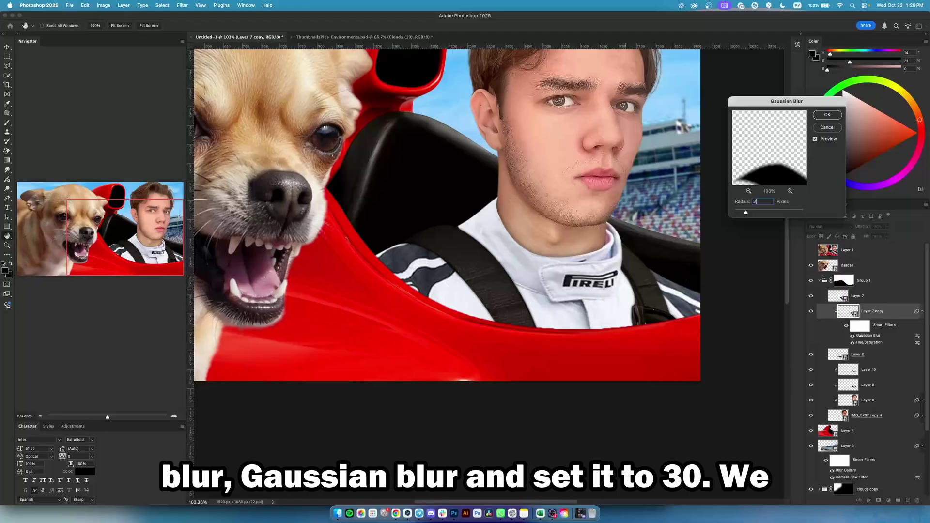
type("0")
key("BackSpace")
key("BackSpace")
type("2")
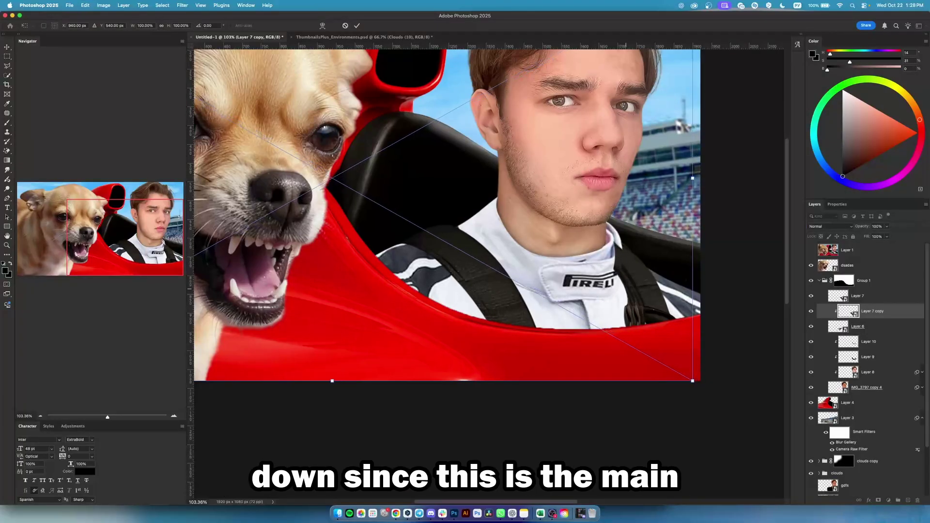
key("Return")
key("b")
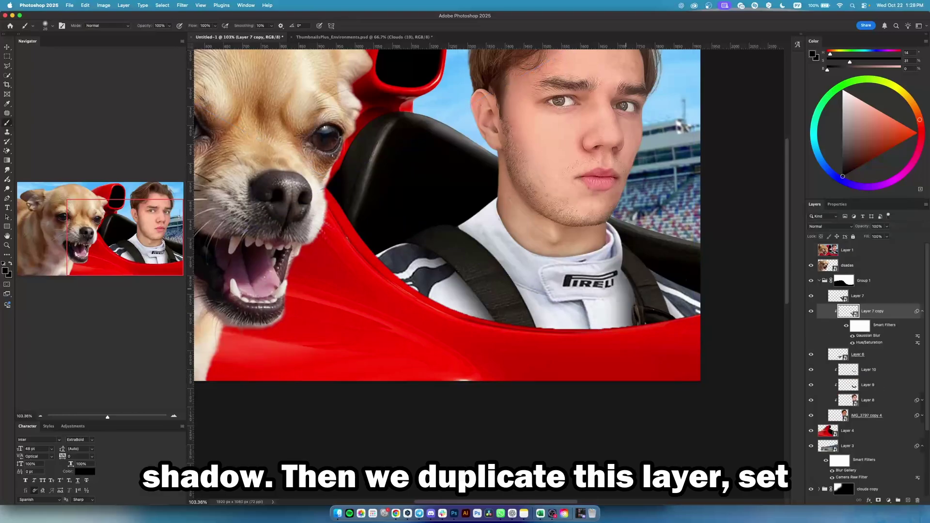
Duplicate the shadow, set its blur to 3, move it closer to the edge, and select both shadows.
key("super+j")
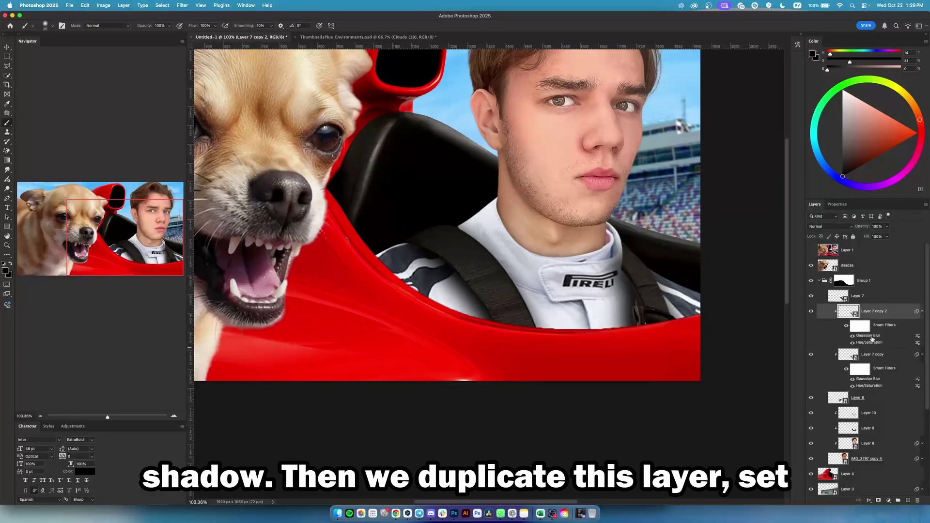
double_click(868, 336)
type("3")
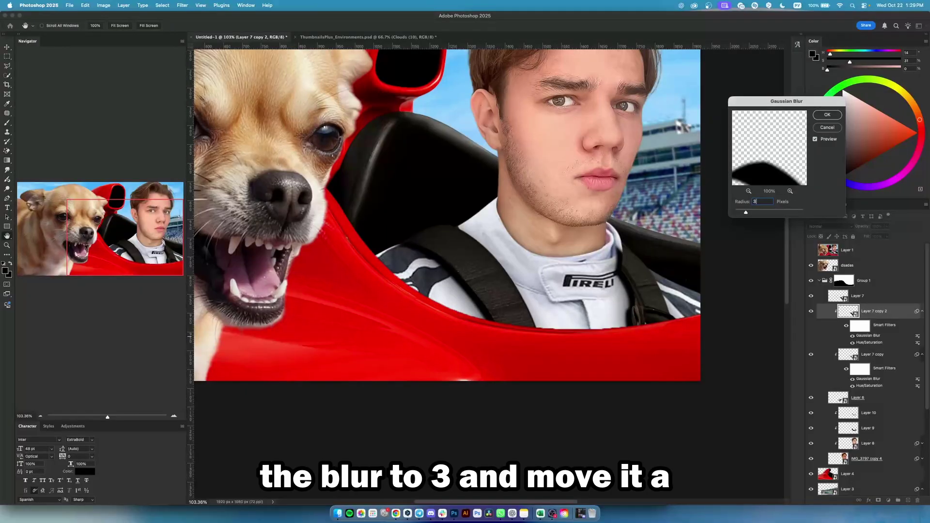
key("Return")
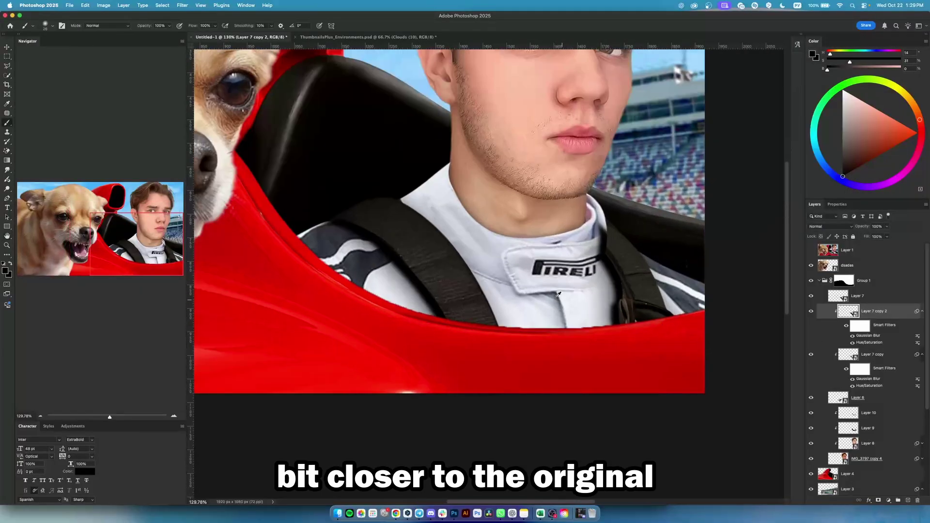
key("super+t")
scroll(546, 294, "up", 2)
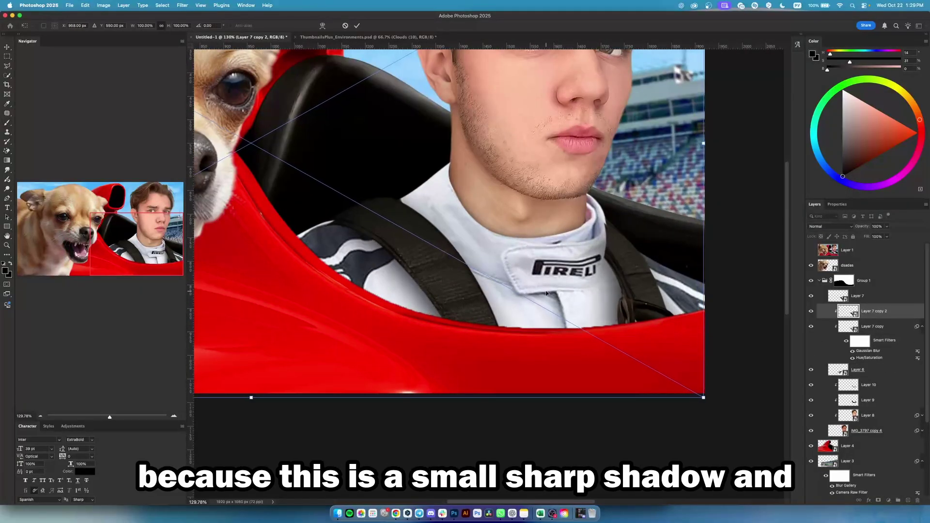
key("Return")
key("b")
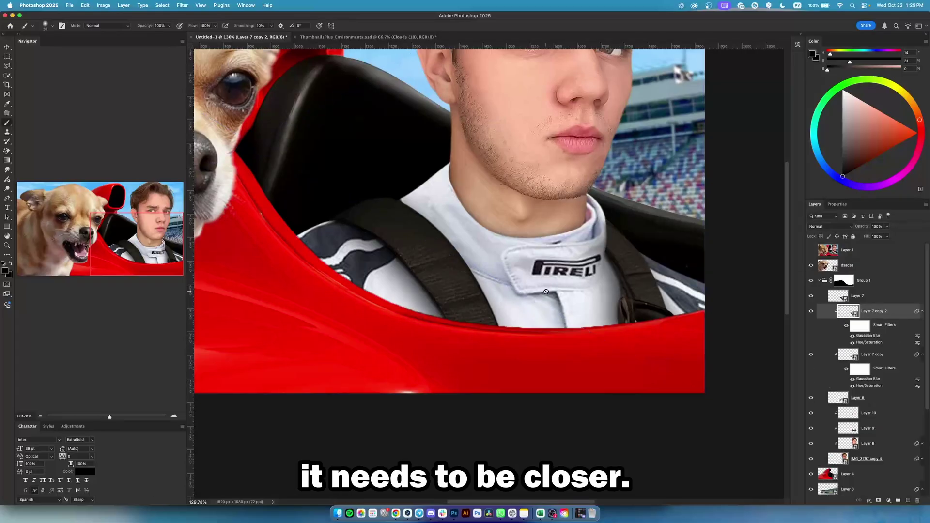
scroll(547, 294, "right", 5)
left_click(872, 354, "shift")
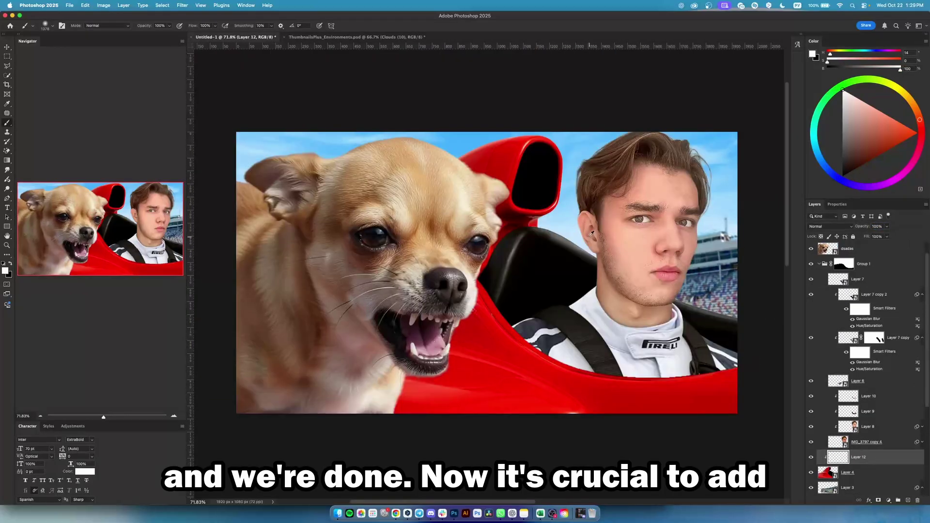
Sample the sky blue as the paint colour and set the light layer's blend mode to Screen.
left_click(560, 210, "alt")
left_click_drag(615, 271, 559, 231)
scroll(589, 247, "up", 5)
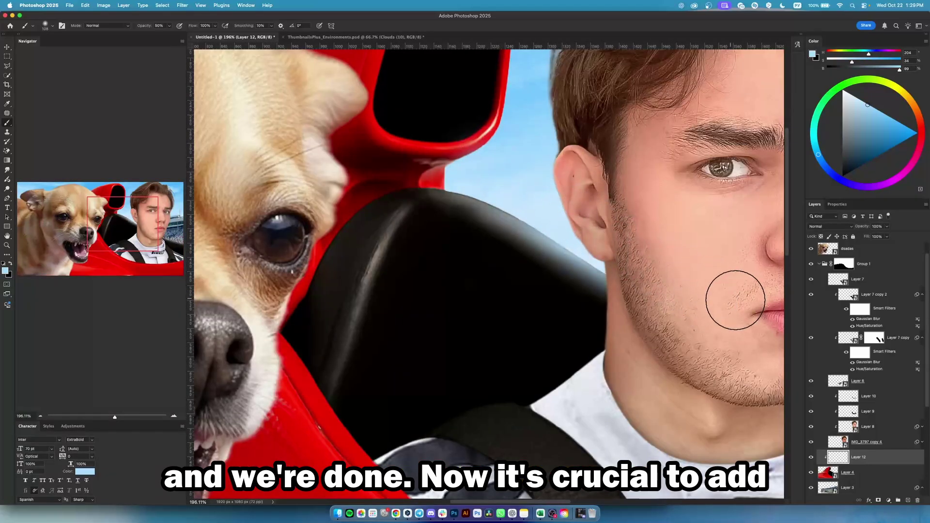
scroll(736, 301, "right", 10)
left_click(839, 227)
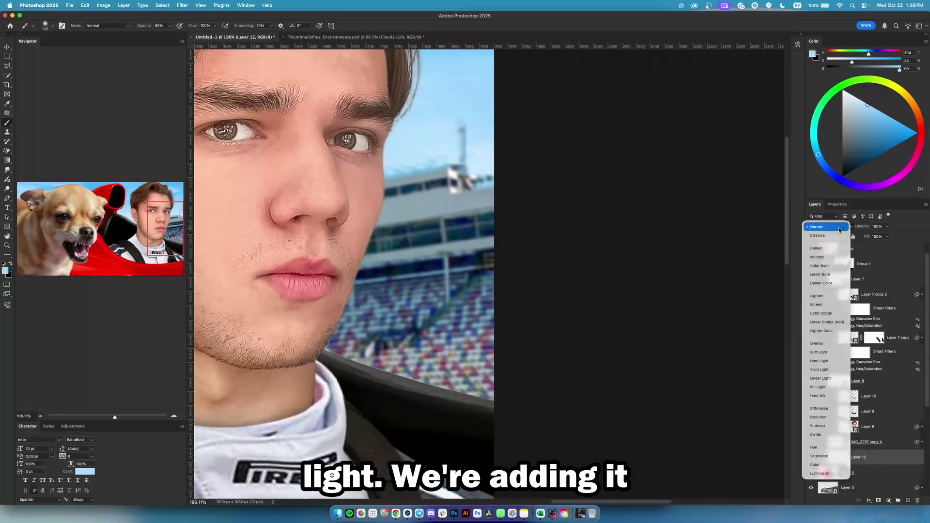
left_click(817, 304)
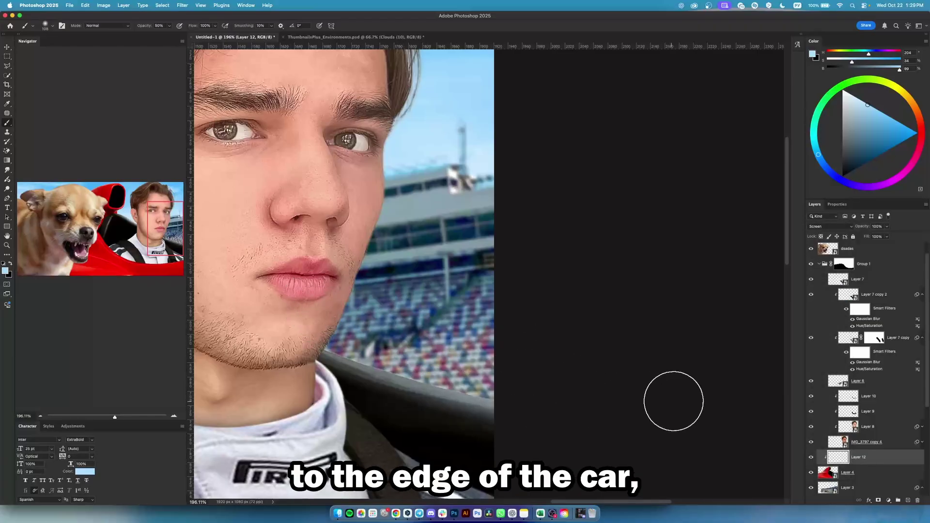
Shrink the brush and paint blue light along the red car's top edge.
scroll(579, 382, "down", 3)
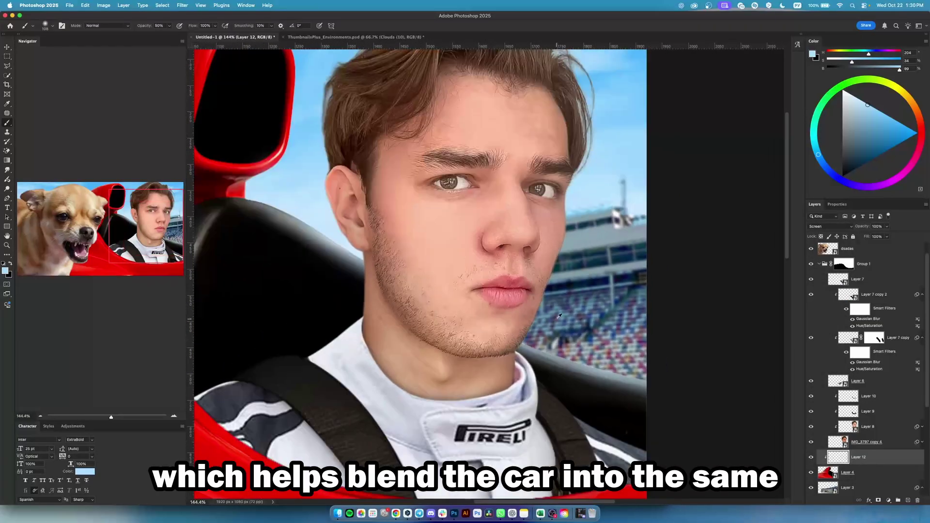
scroll(559, 315, "down", 5)
scroll(488, 174, "up", 1)
scroll(488, 174, "up", 8)
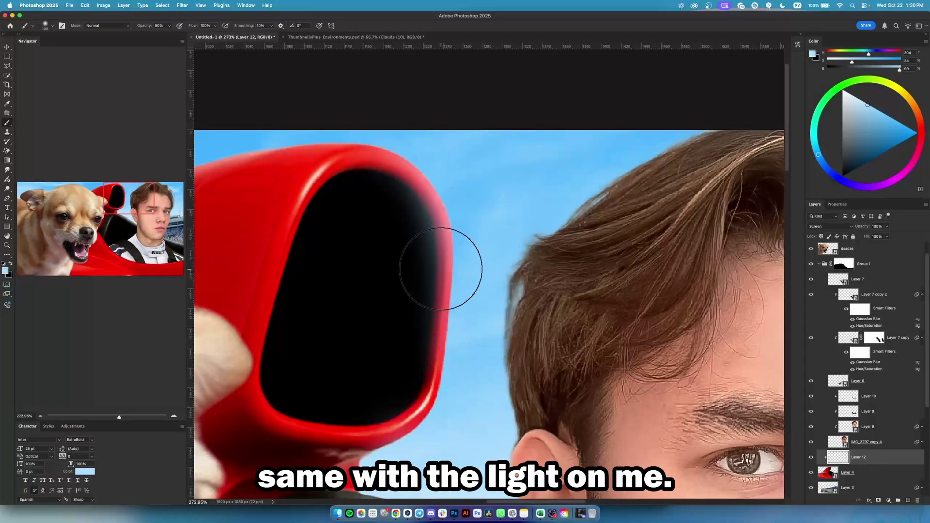
key("bracketleft")
key("bracketleft")
scroll(388, 255, "left", 10)
scroll(388, 255, "up", 5)
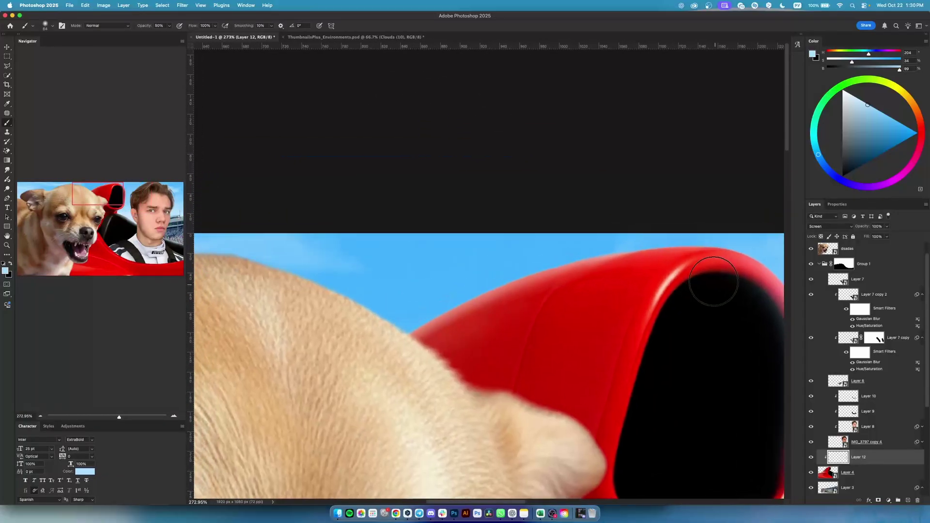
left_click_drag(711, 213, 363, 306)
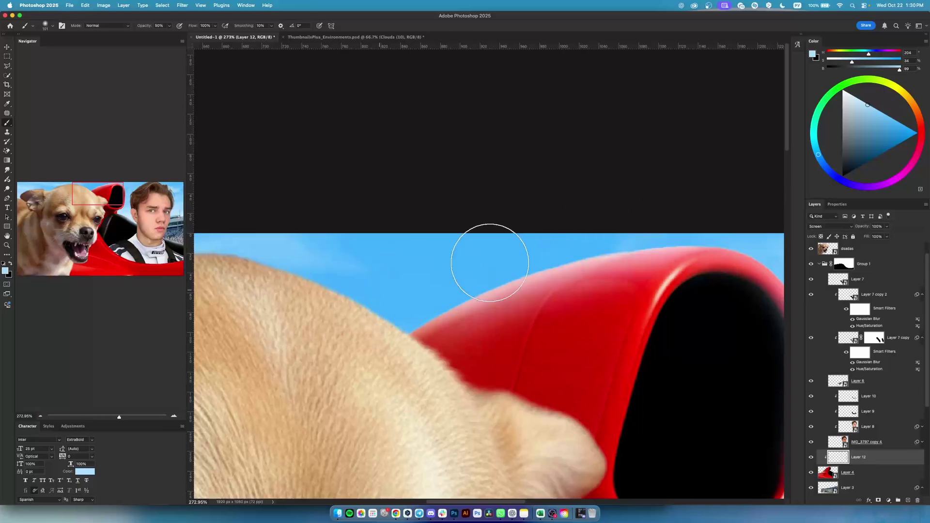
scroll(517, 301, "down", 8, "alt")
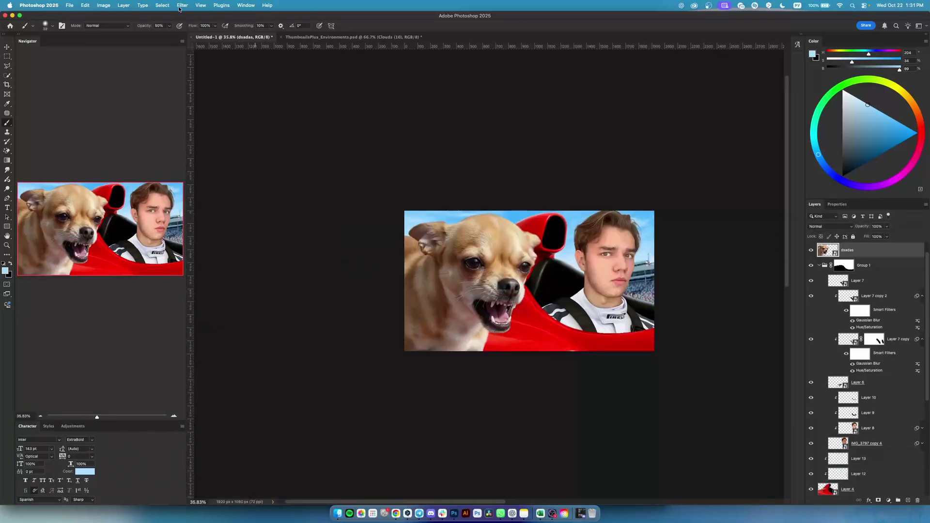
Enhance the dog layer with the Camera Raw Filter, zooming the preview onto the dog.
left_click(182, 6)
left_click(206, 88)
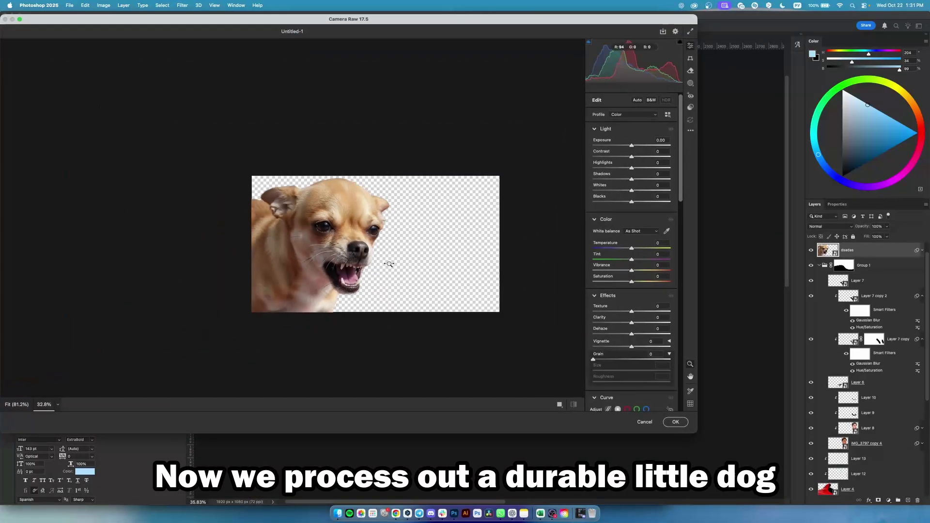
left_click(389, 264)
scroll(630, 242, "down", 3)
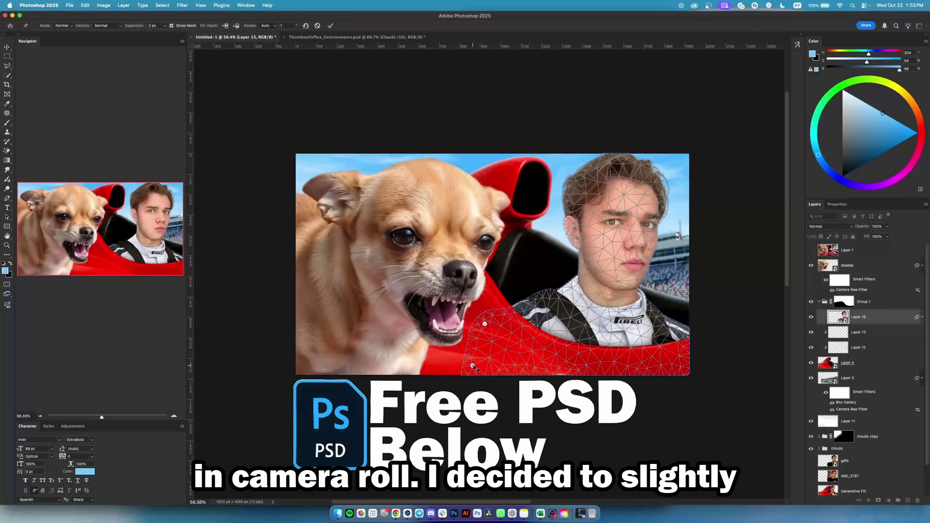
Puppet-warp the driver's head slightly left, then start Camera Raw adjustments on the red car.
left_click(575, 368)
left_click(679, 369)
left_click(681, 335)
left_click_drag(619, 284, 611, 283)
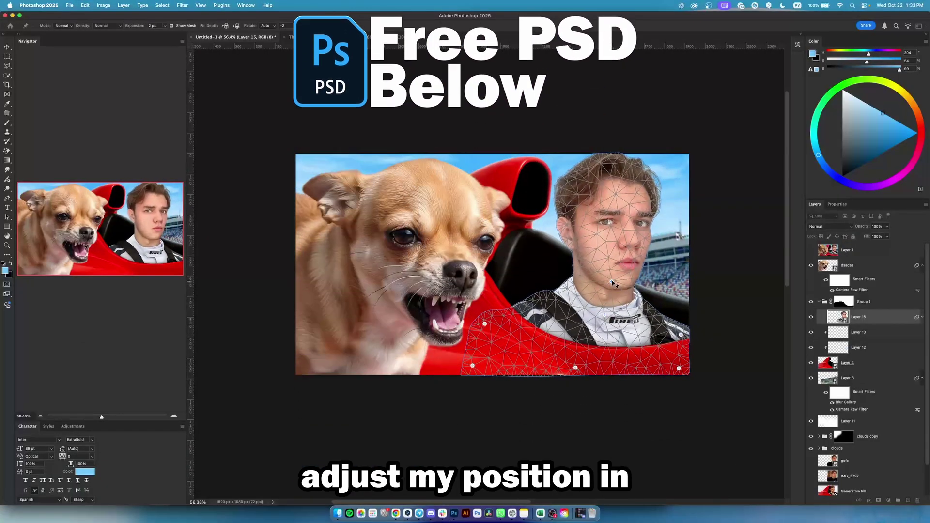
key("Return")
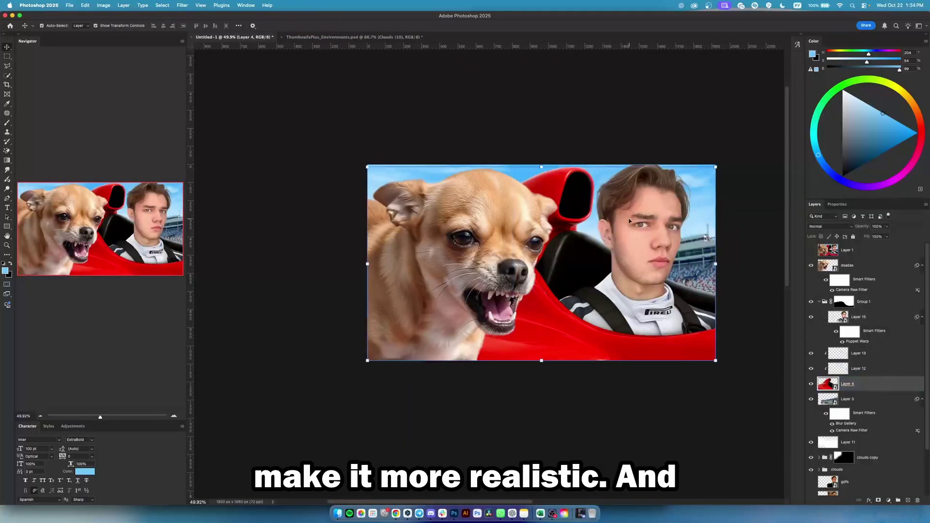
key("super+shift+a")
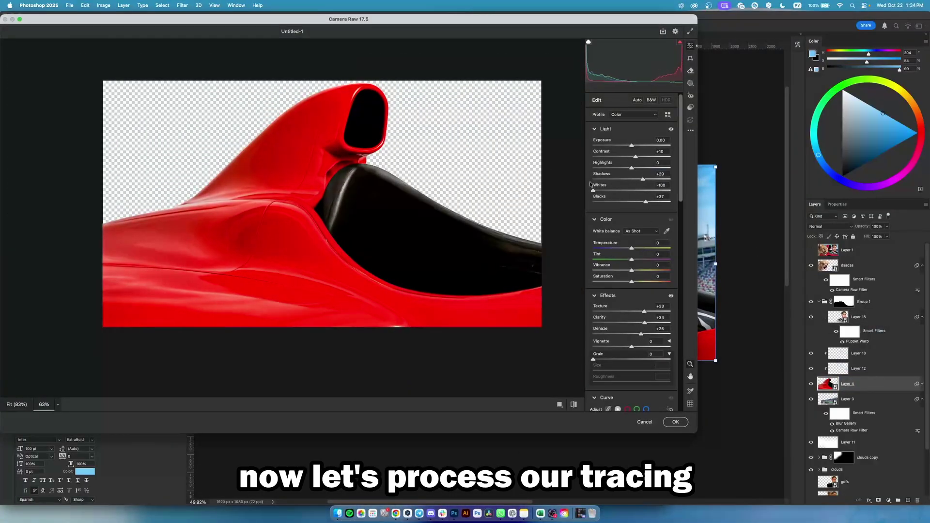